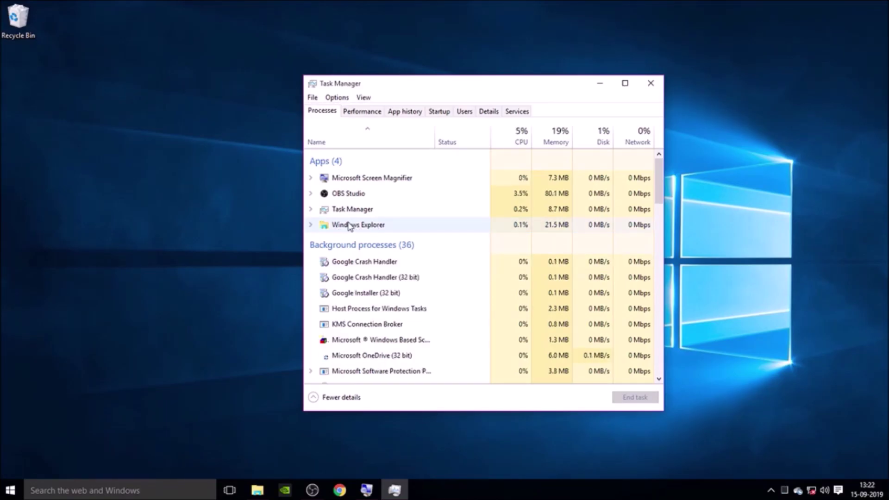
- End the Windows Explorer task in Task Manager's process list
scroll(363, 226, "down", 7)
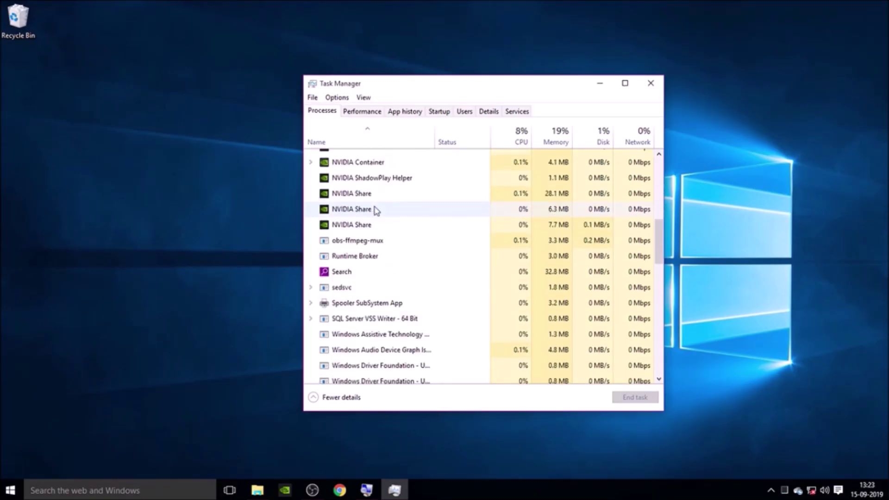
scroll(373, 204, "up", 7)
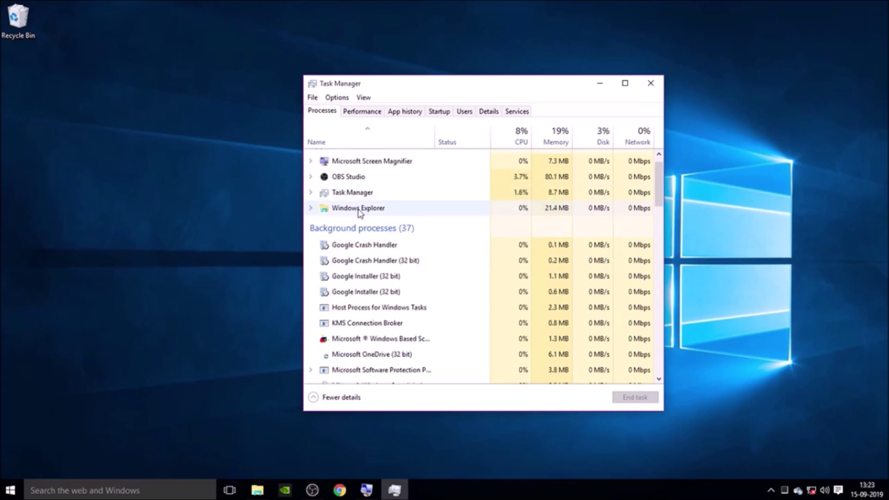
left_click(359, 211)
right_click(359, 211)
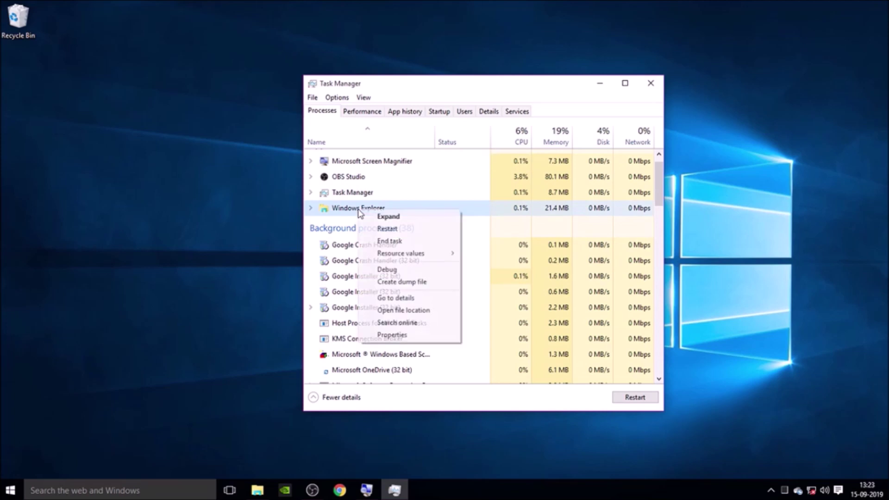
left_click(390, 241)
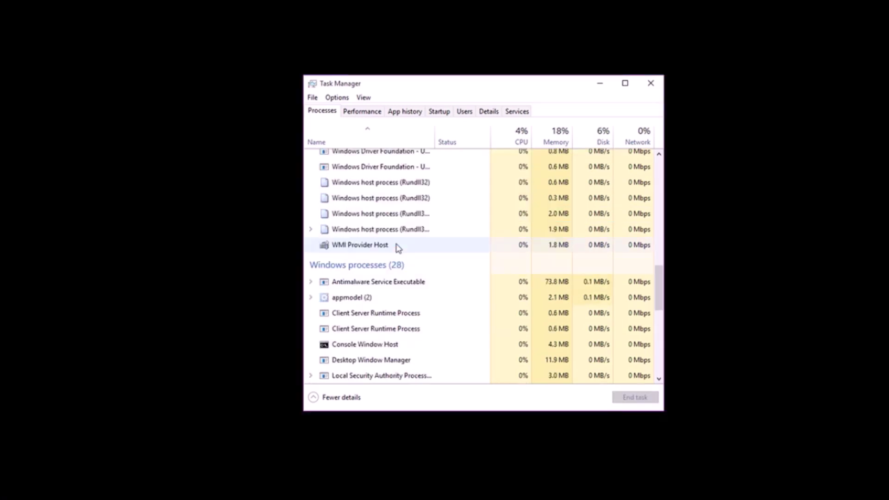
- Check the remaining apps and background processes, and close Task Manager
scroll(409, 202, "up", 6)
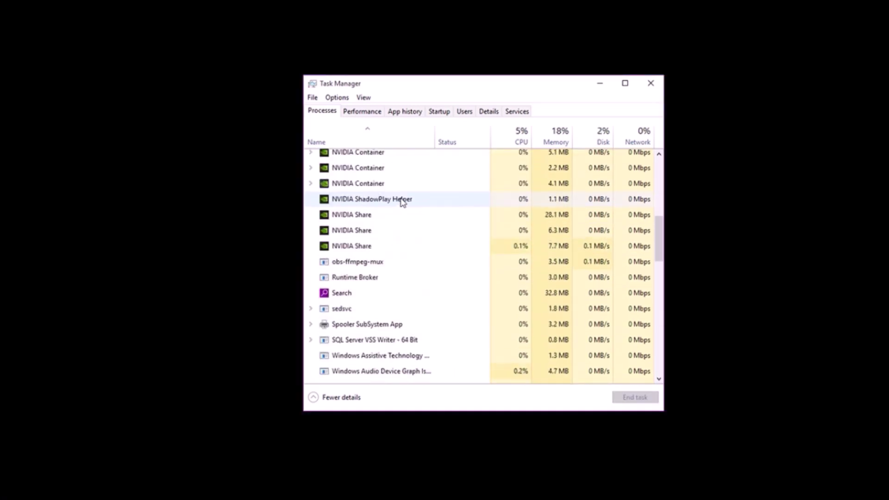
scroll(381, 271, "up", 4)
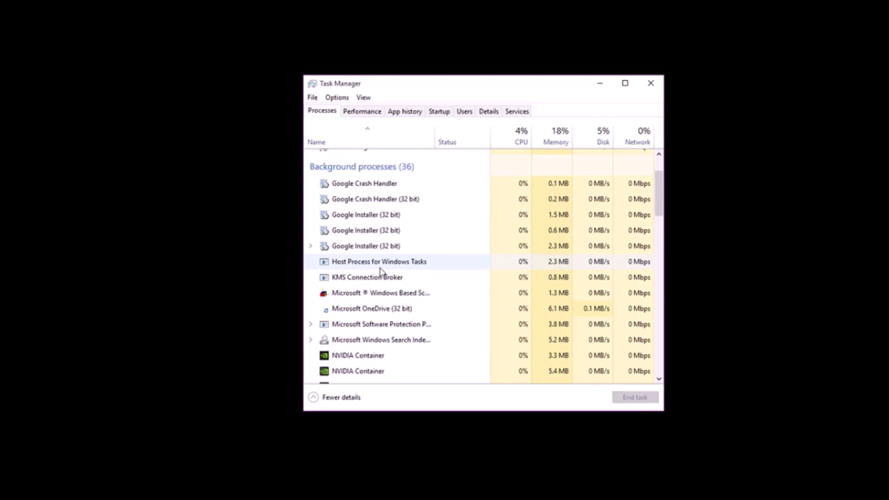
left_click(430, 246)
scroll(431, 246, "up", 2)
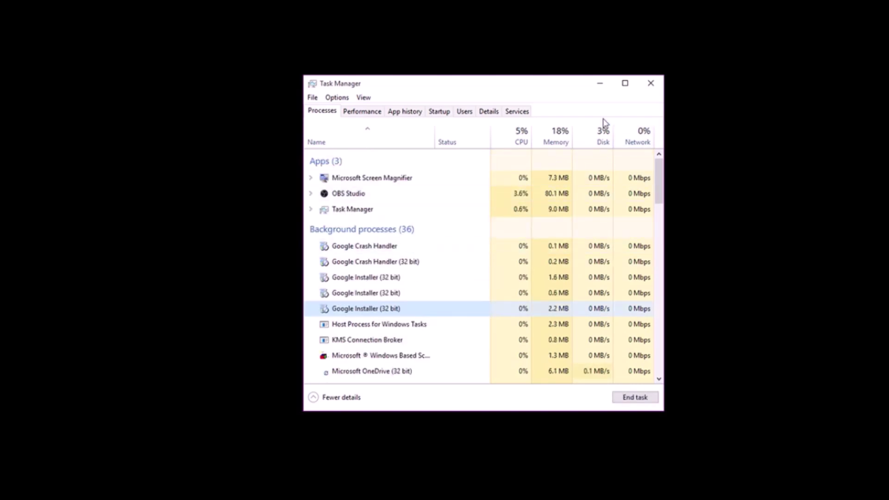
left_click(651, 85)
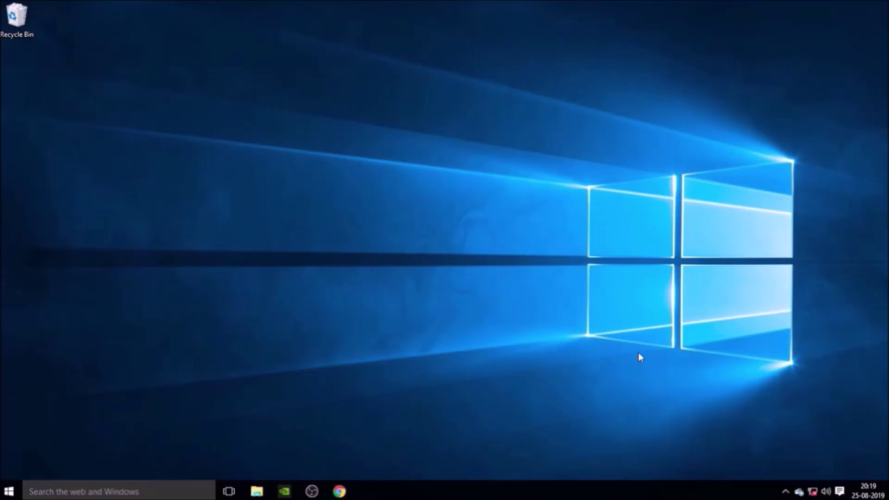
- Open Task Manager and run msconfig as a new task
right_click(473, 491)
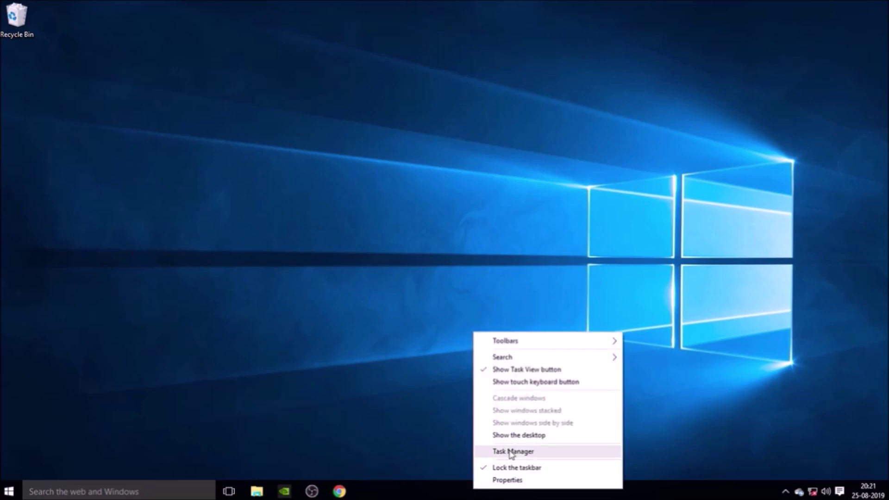
left_click(509, 452)
left_click(266, 264)
key("super+plus")
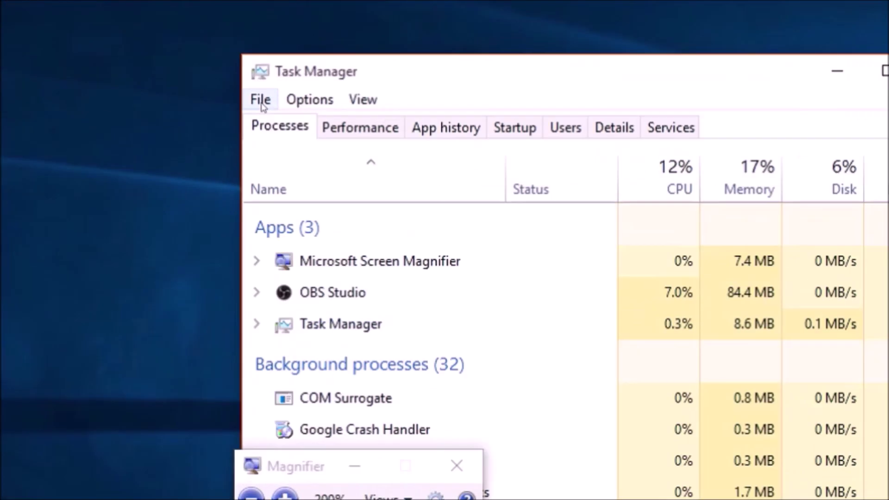
left_click(262, 101)
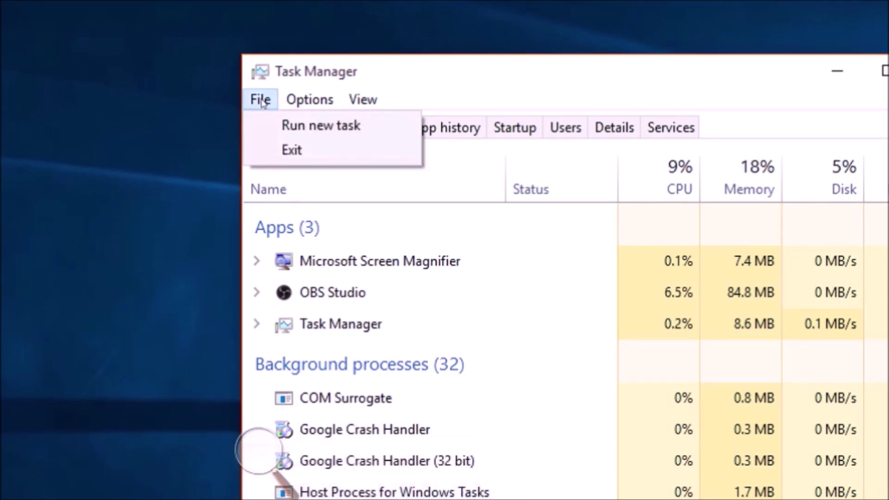
left_click(294, 121)
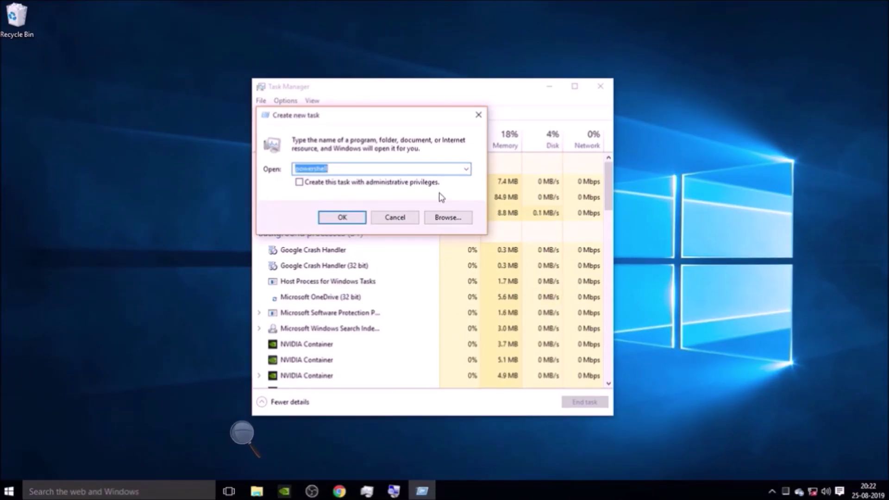
type("ms")
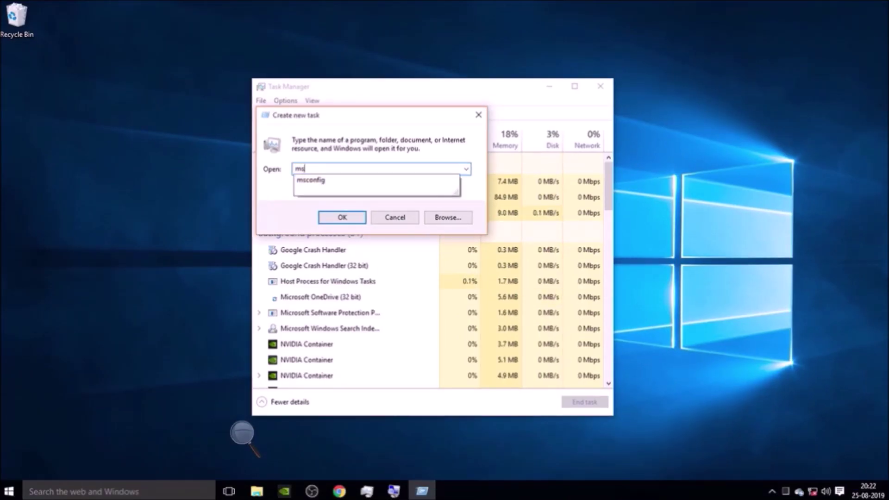
left_click(310, 180)
left_click(334, 218)
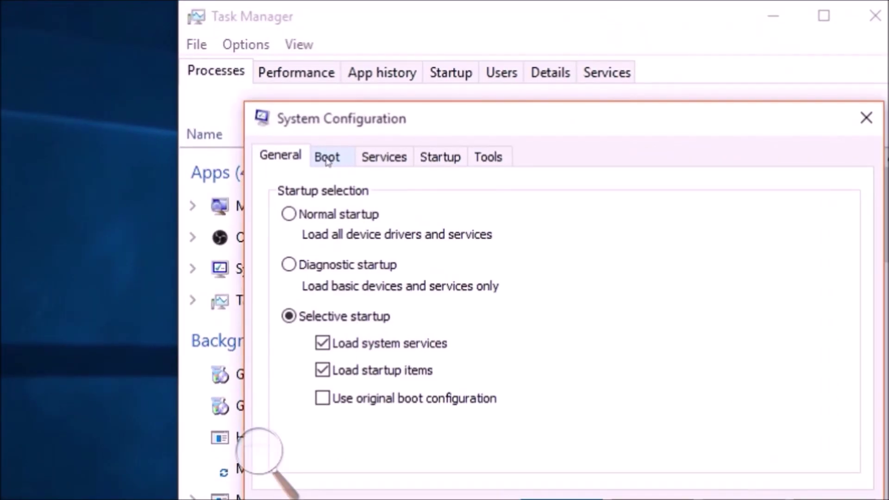
- Enable Safe boot with the Network option for the Windows 10 boot entry, apply it and close System Configuration
left_click(326, 158)
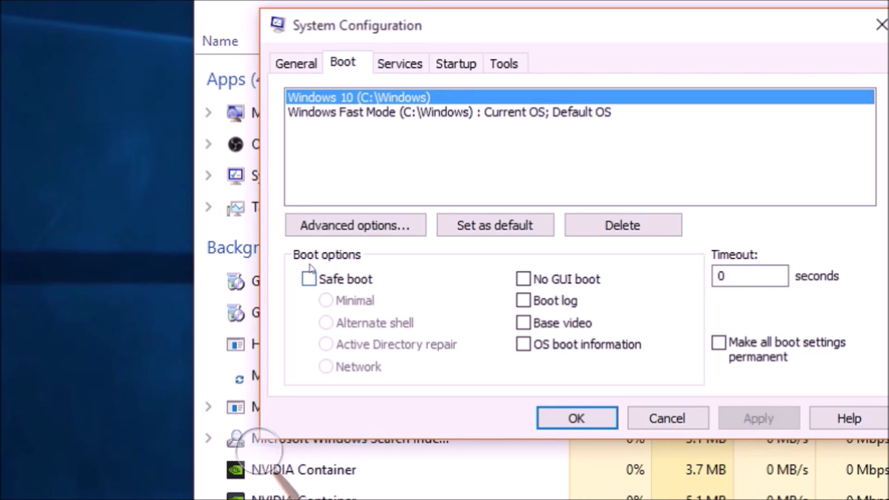
left_click(308, 279)
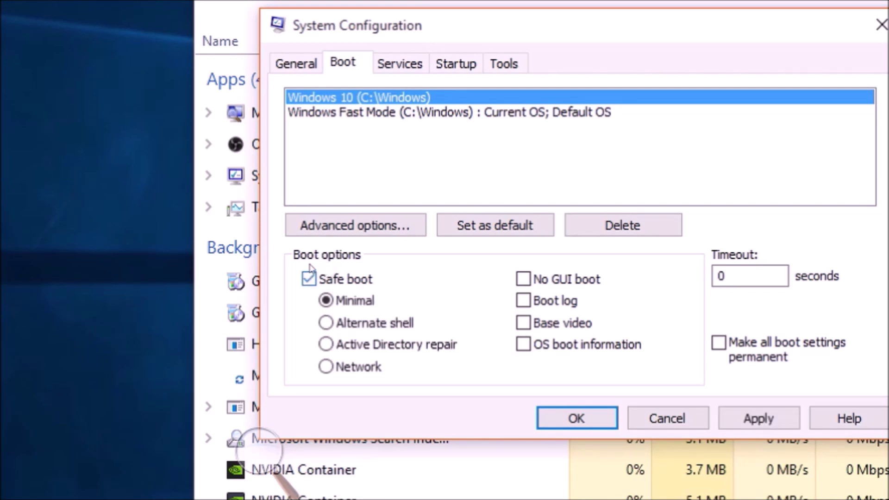
left_click(326, 366)
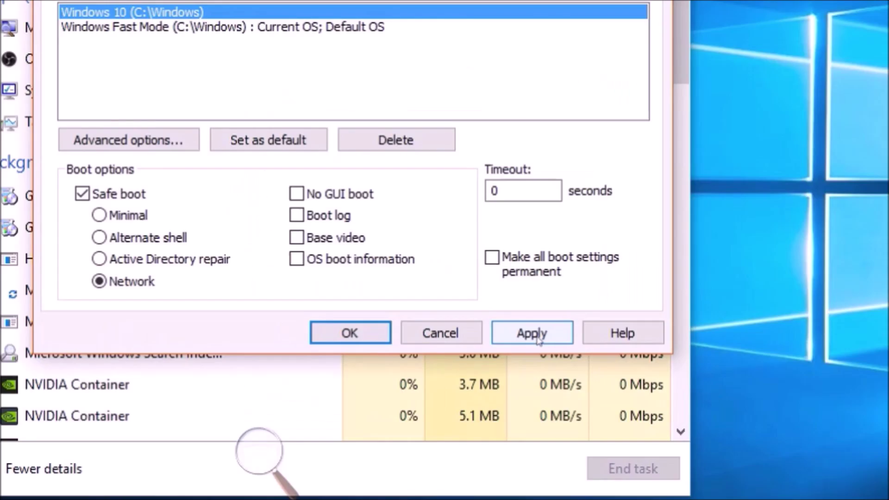
left_click(536, 336)
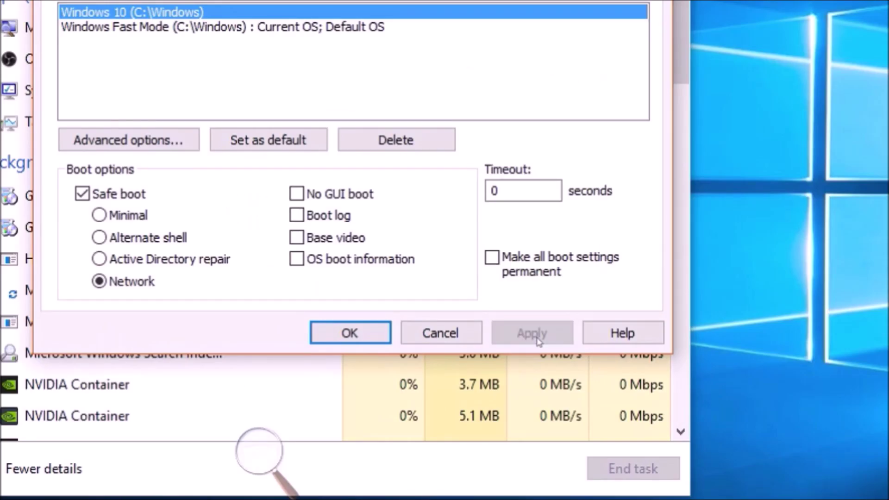
left_click(439, 335)
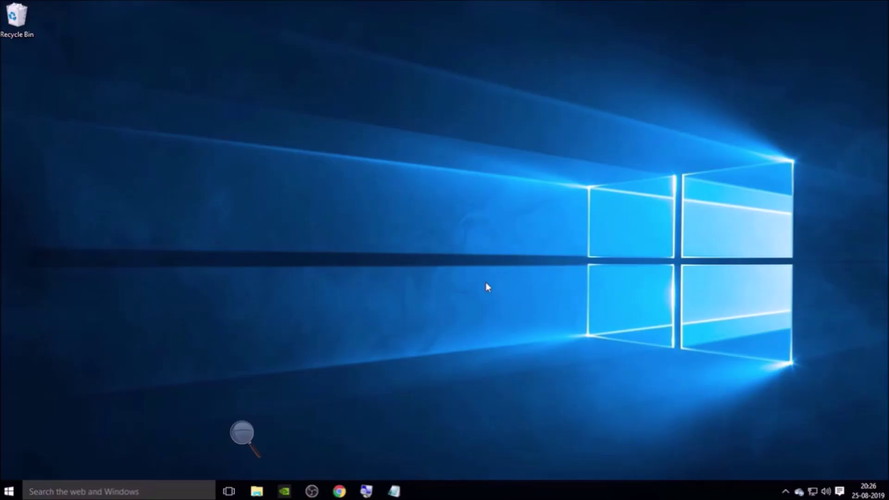
- Open Task Manager and run powershell as a new task with administrative privileges
right_click(594, 484)
left_click(582, 458)
left_click(268, 398)
left_click(269, 269)
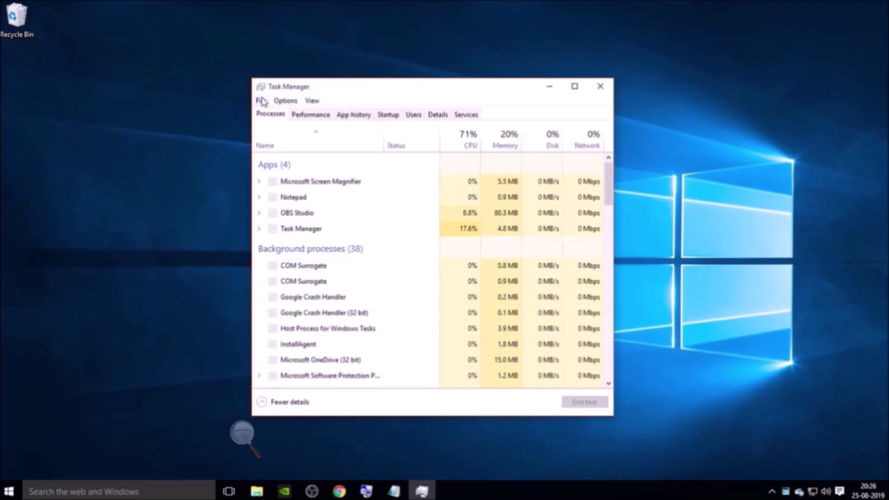
key("super+plus")
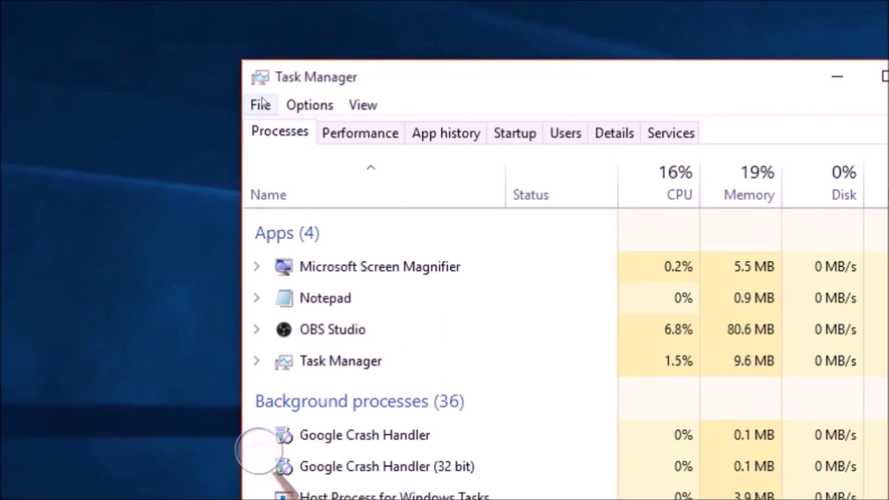
left_click(265, 105)
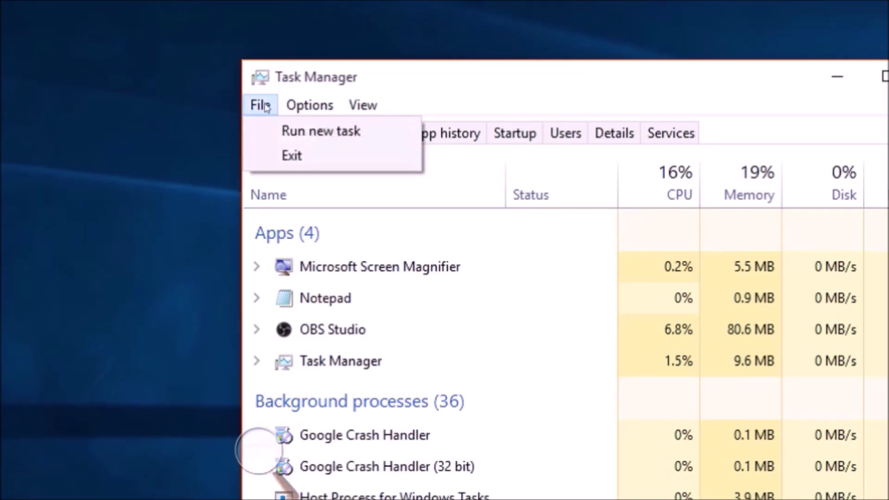
left_click(293, 121)
key("super+minus")
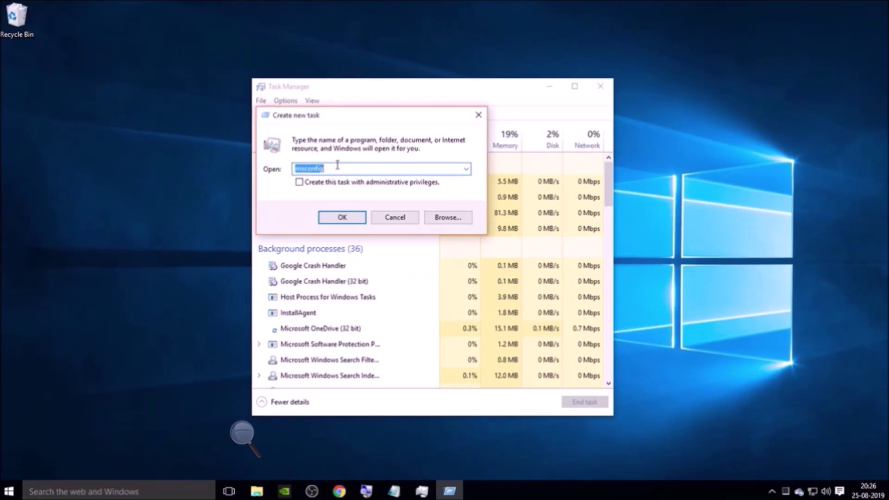
type("powershell")
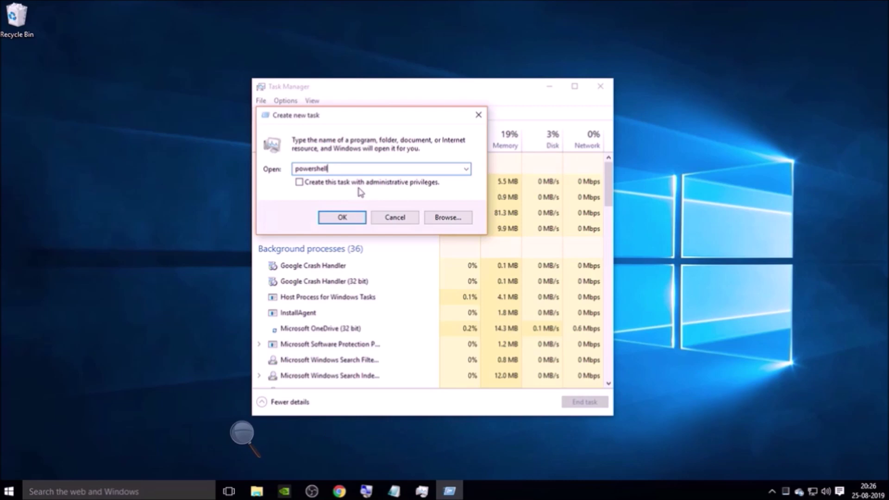
left_click(300, 183)
left_click(353, 220)
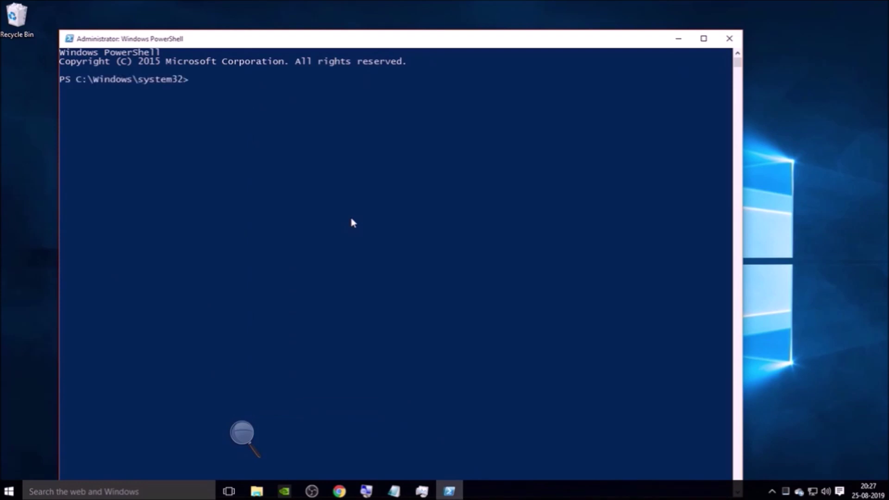
- Copy the command from Notepad and run it in PowerShell: Get-AppXPackage -AllUsers | Foreach {Add-AppxPackage -DisableDevelopmentMode -Register "$($_.InstallLocation)\AppXManifest.xml"}
left_click_drag(318, 39, 345, 26)
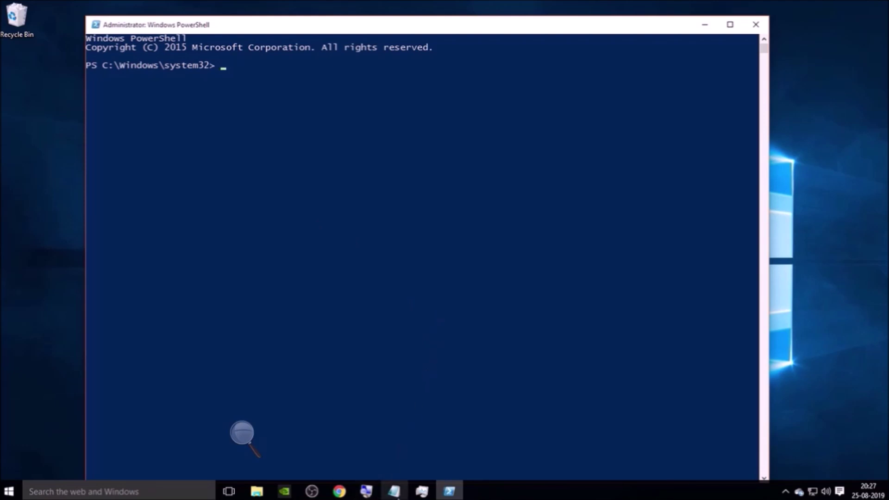
left_click(394, 491)
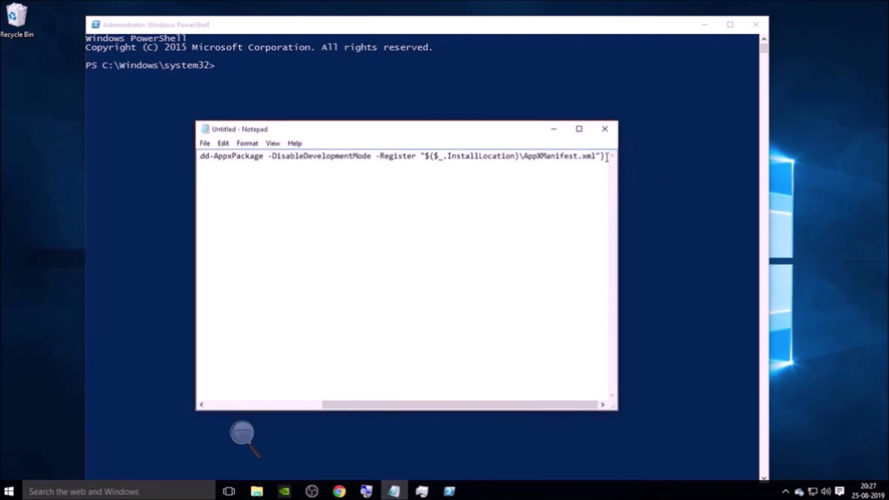
key("ctrl+a")
key("ctrl+c")
left_click(243, 60)
right_click(234, 62)
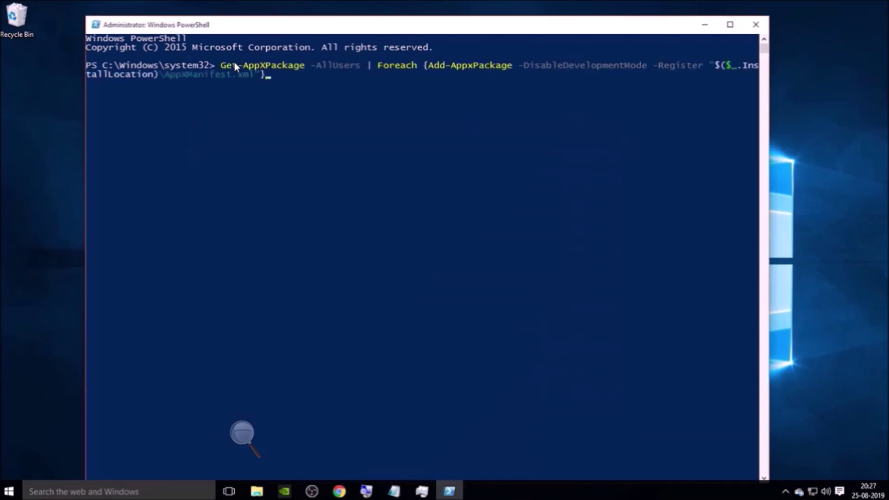
key("Return")
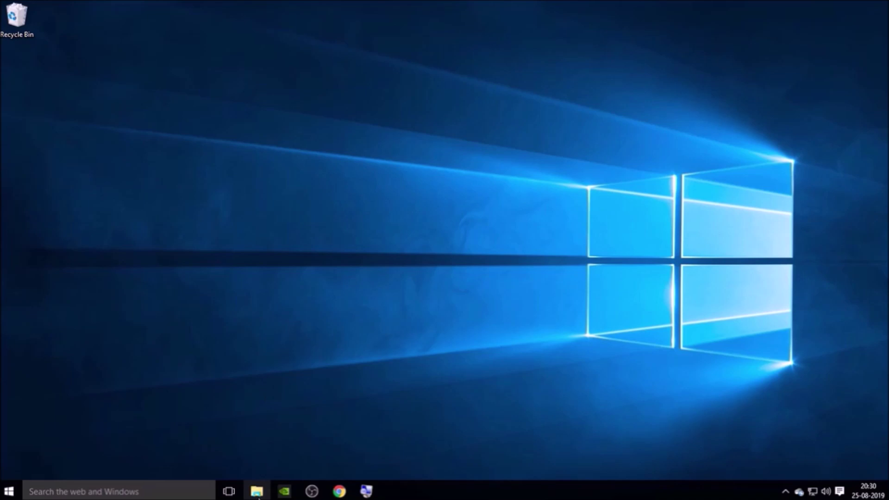
- Open This PC in File Explorer and turn on the display of hidden items
left_click(257, 492)
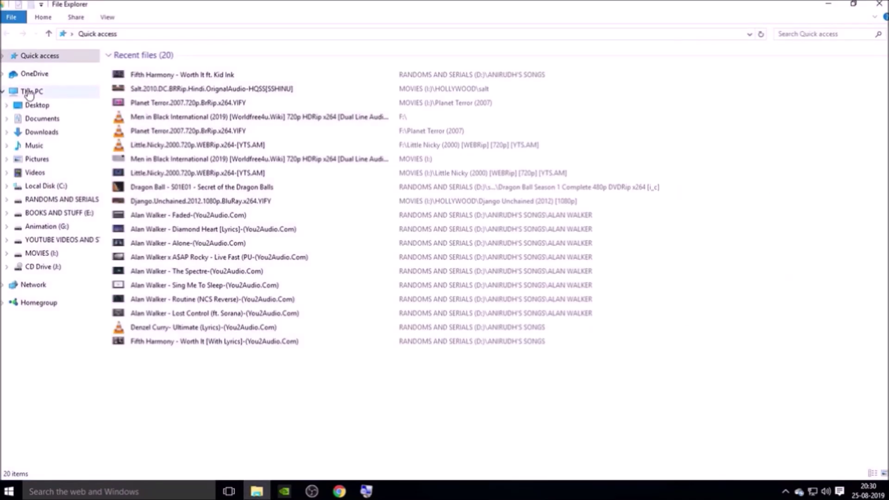
left_click(30, 92)
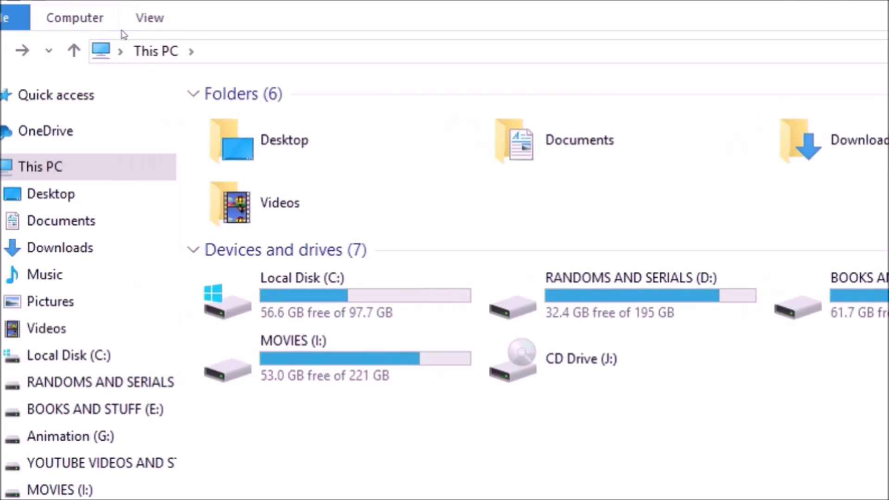
key("alt+v")
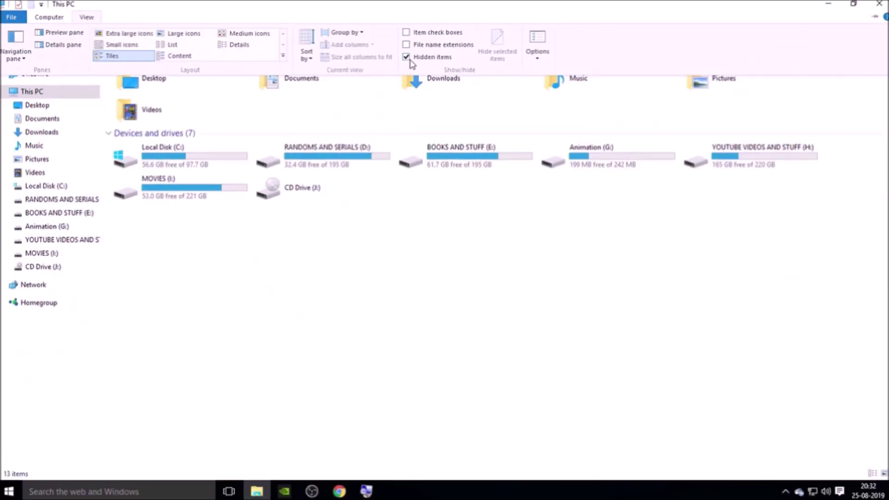
left_click(326, 250)
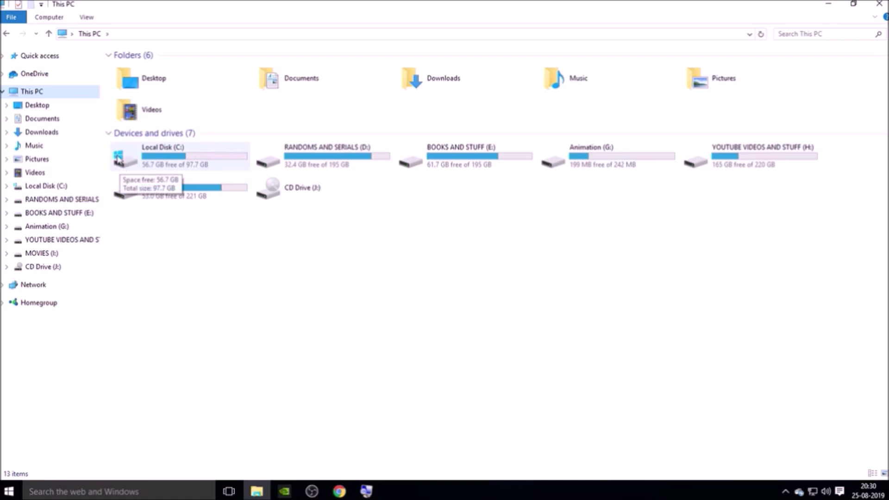
- Open the AppData\Local folder inside the current user's profile folder under Users on Local Disk (C:)
left_click(196, 164)
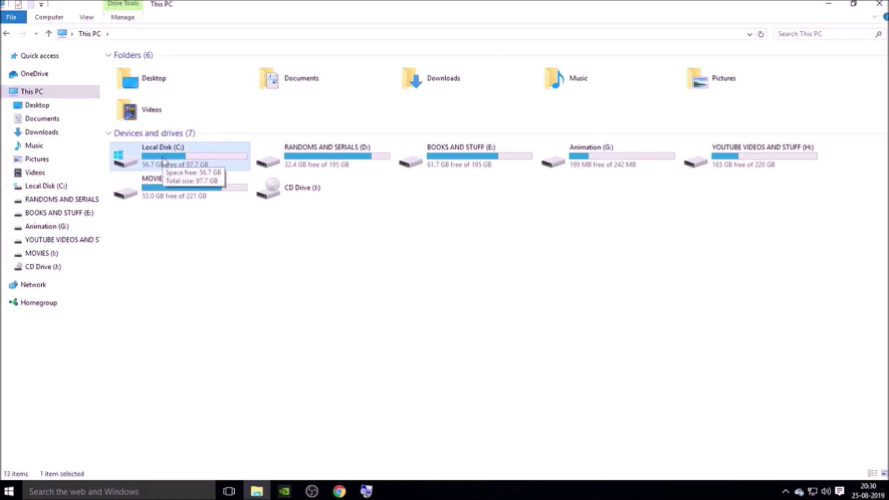
double_click(163, 162)
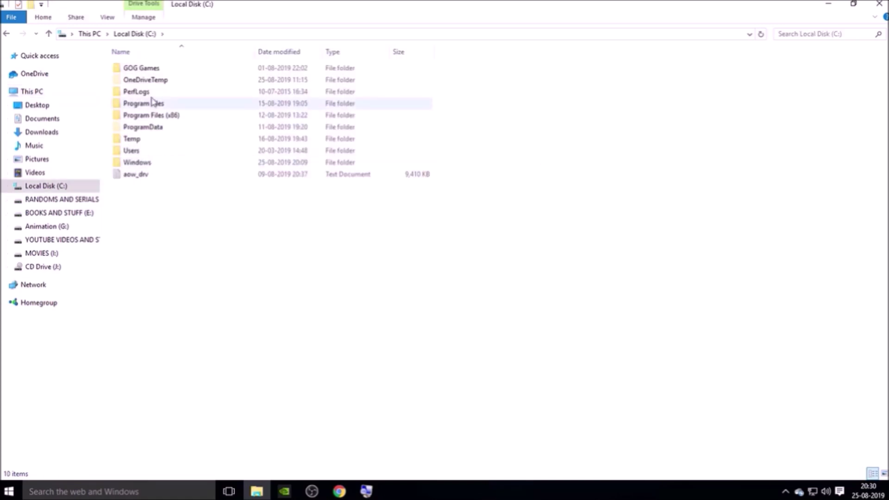
left_click(130, 157)
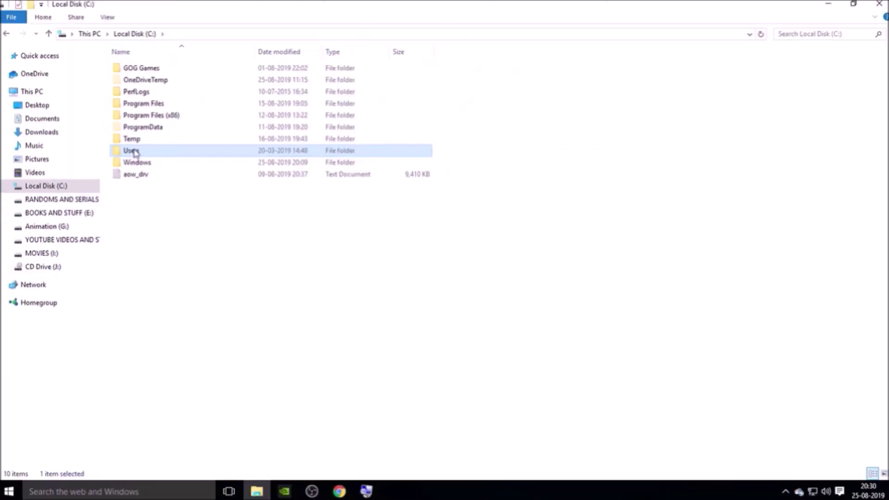
double_click(134, 153)
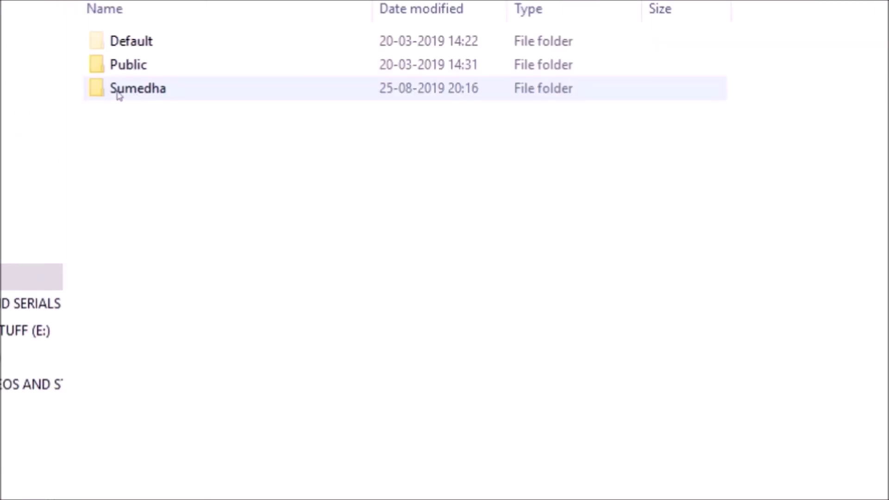
double_click(141, 95)
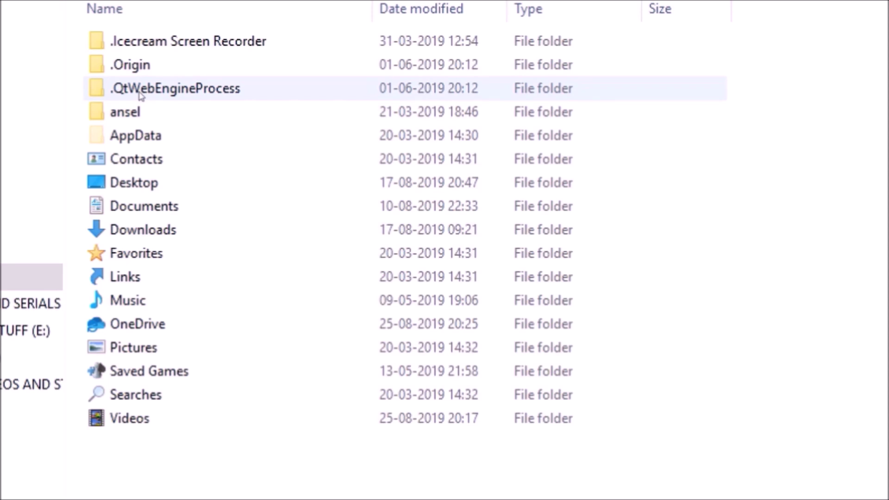
mouse_move(138, 119)
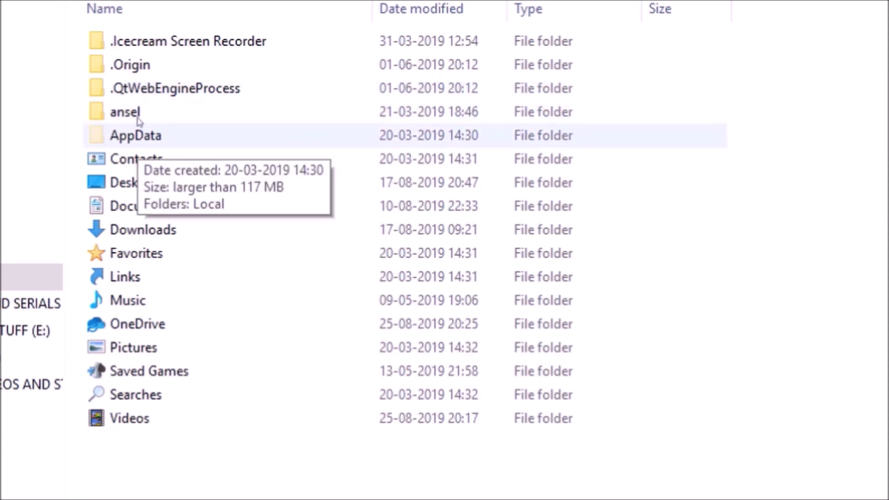
double_click(138, 121)
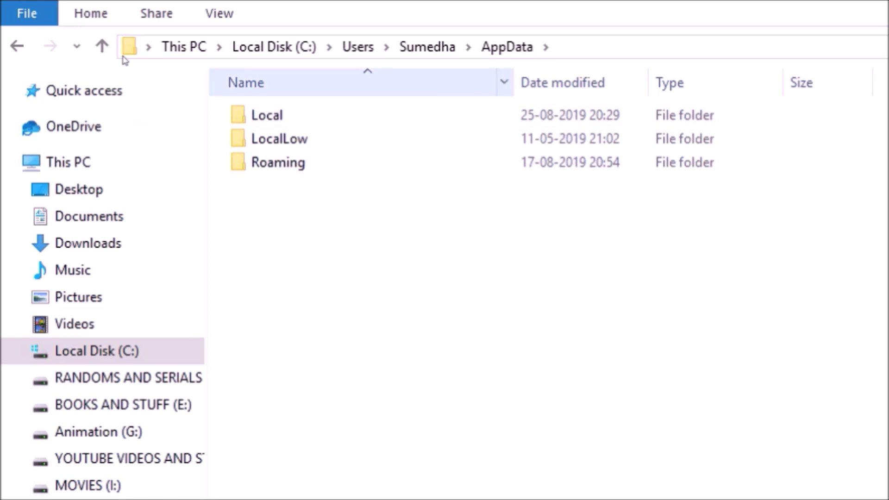
key("Return")
type("ad")
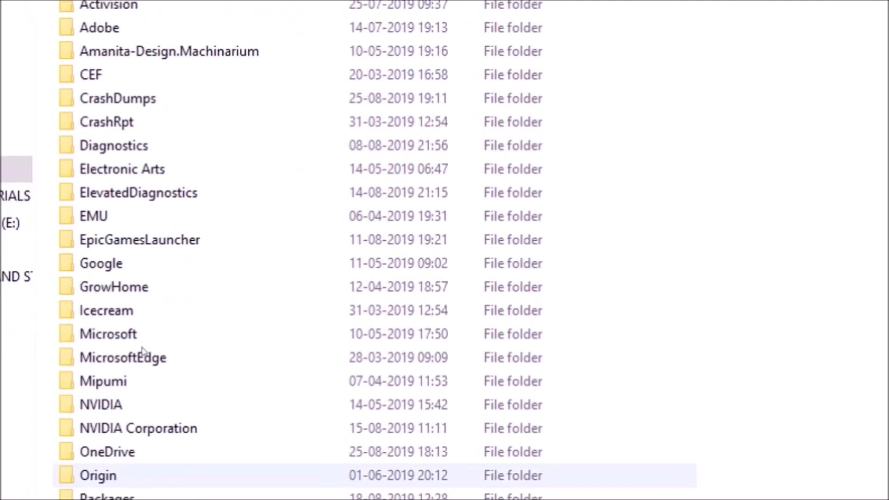
- Try to rename the TileDataLayer folder in AppData\Local to TileDataLayerbackup, and deselect the folder
scroll(141, 366, "down", 1)
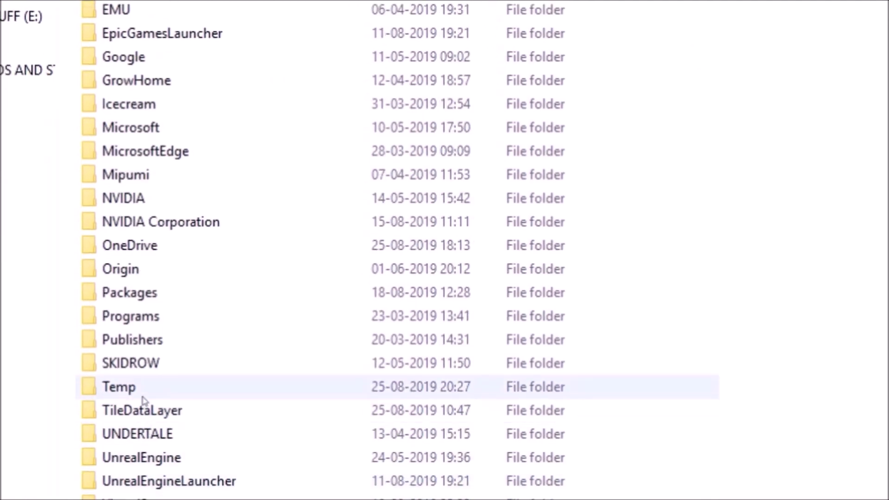
left_click(135, 412)
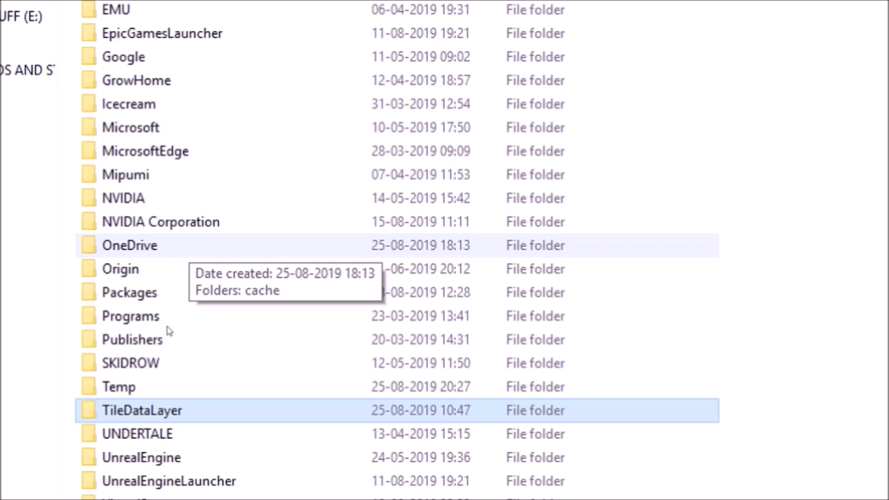
right_click(145, 411)
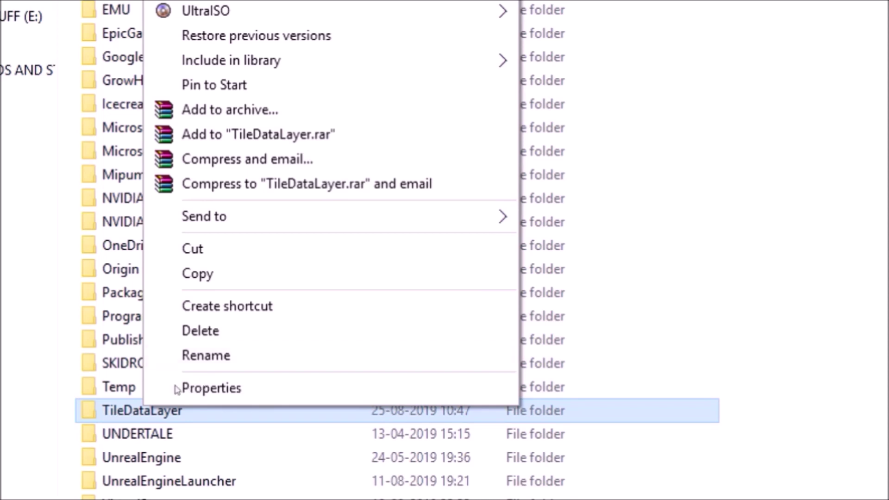
left_click(172, 356)
key("End")
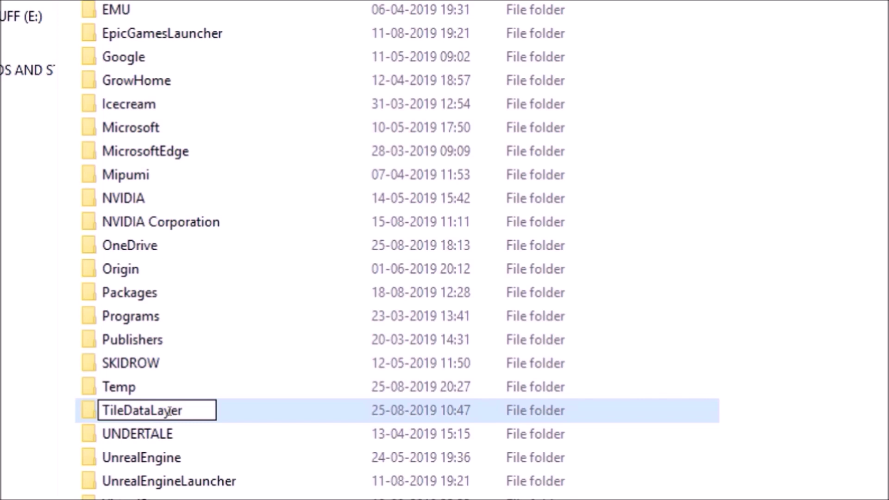
type("backup")
key("Return")
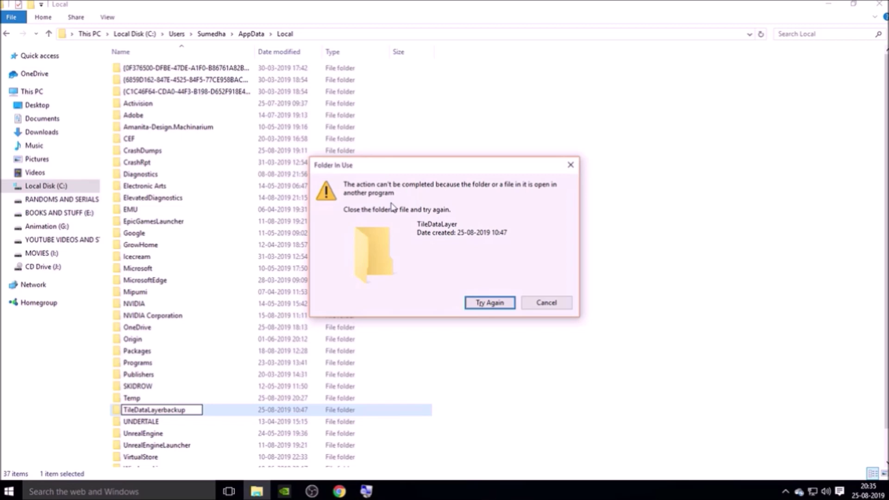
left_click(551, 304)
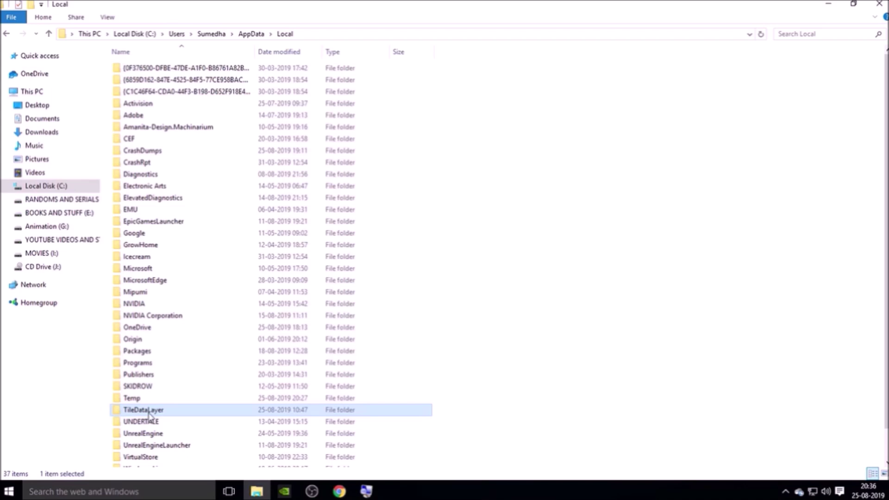
left_click(531, 344)
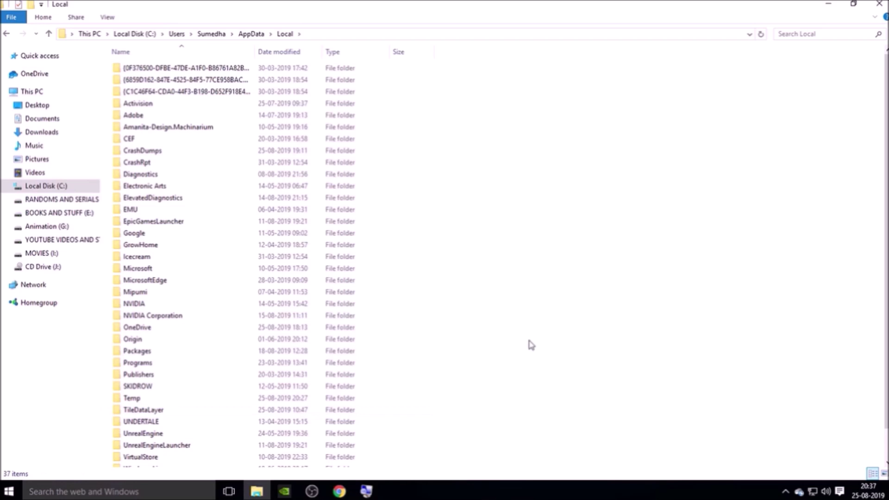